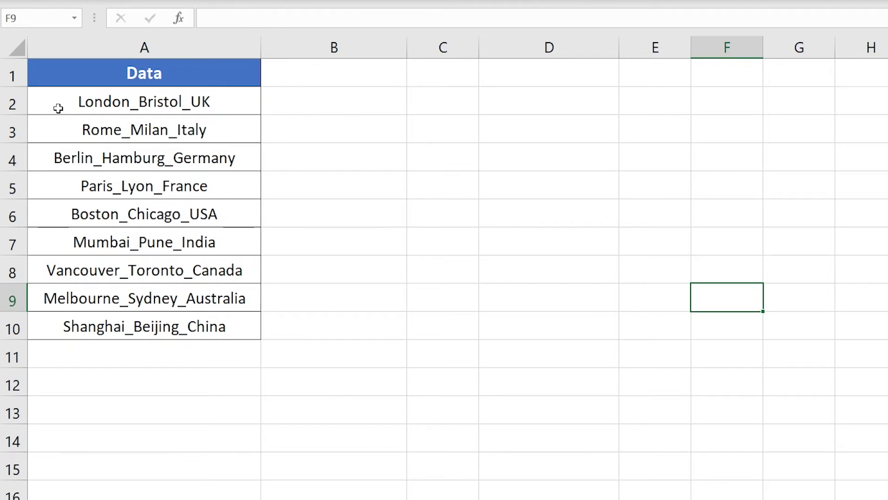
Enter =SUBSTITUTE(A2,"_","#",2) in cell B2 to replace the second underscore with #.
drag(59, 109, 131, 325)
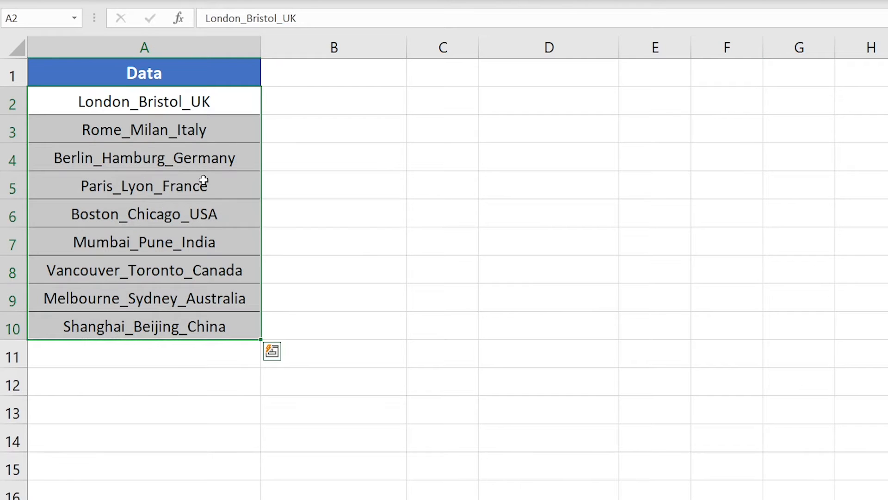
click(177, 102)
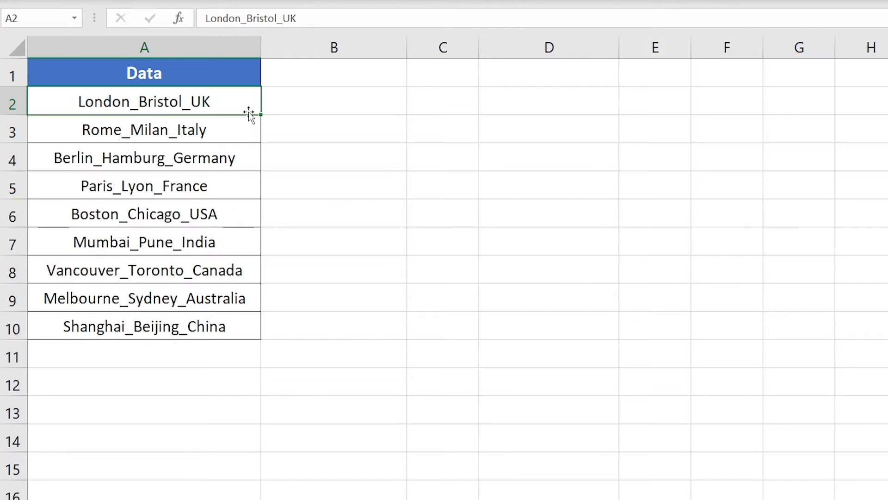
click(350, 97)
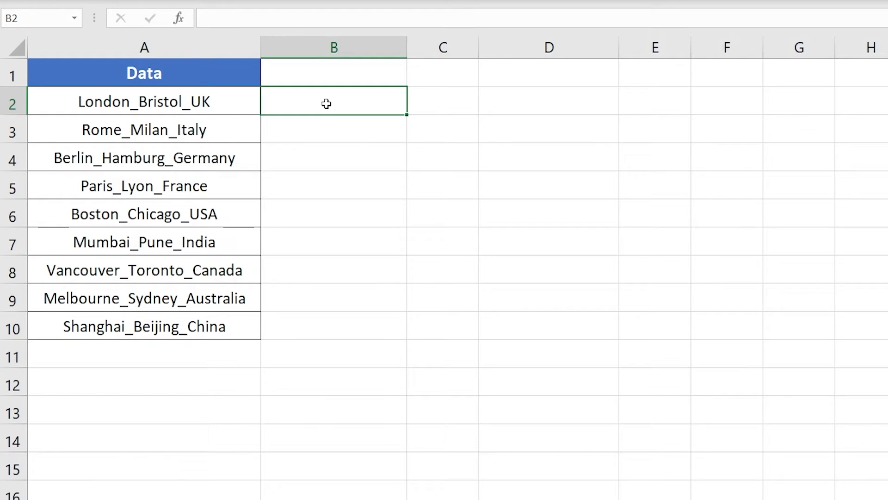
double_click(342, 102)
text(=sub)
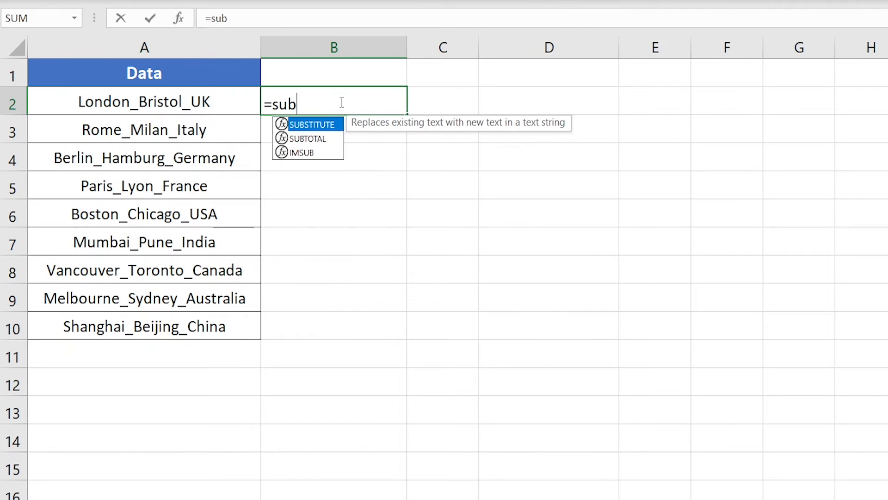
key(Tab)
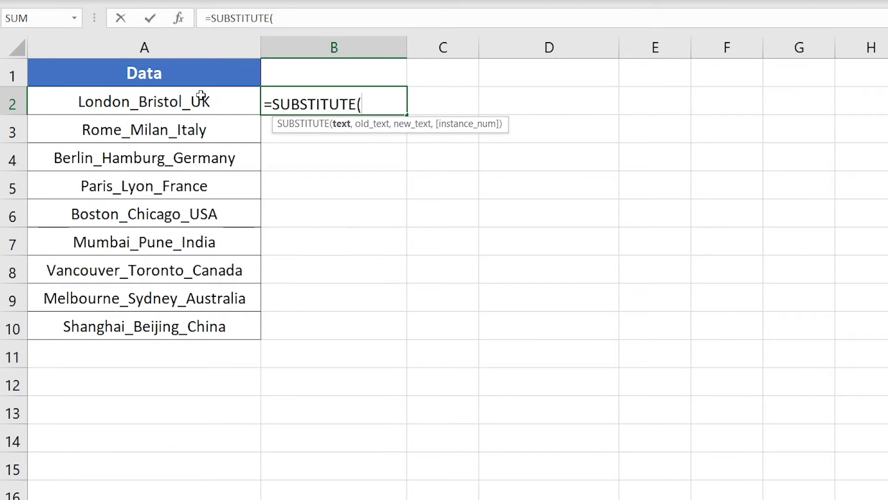
click(185, 100)
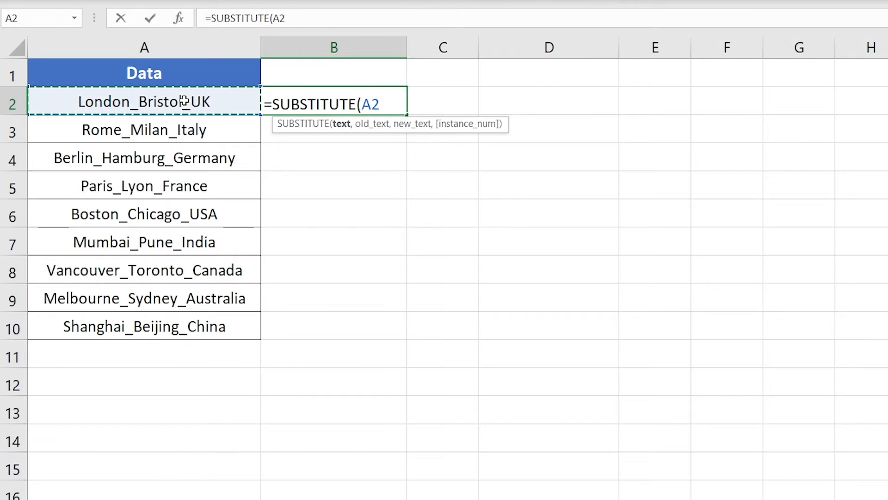
text(,"_)
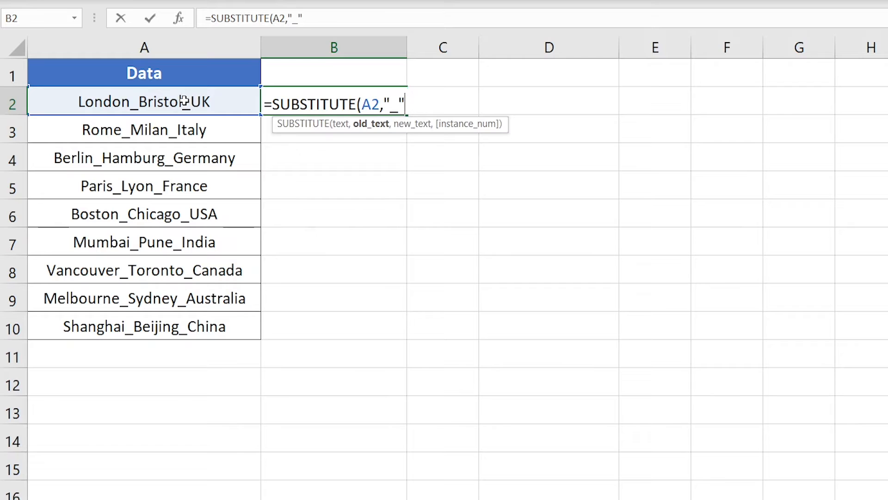
text(",)
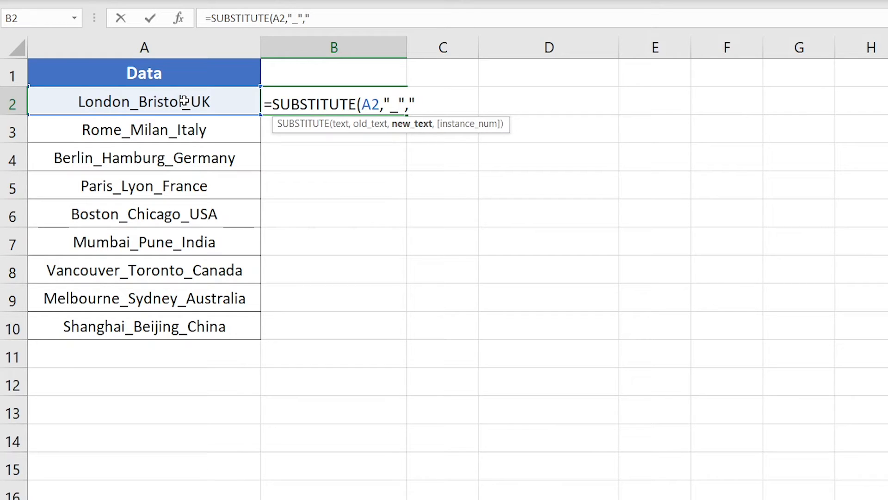
text("#",)
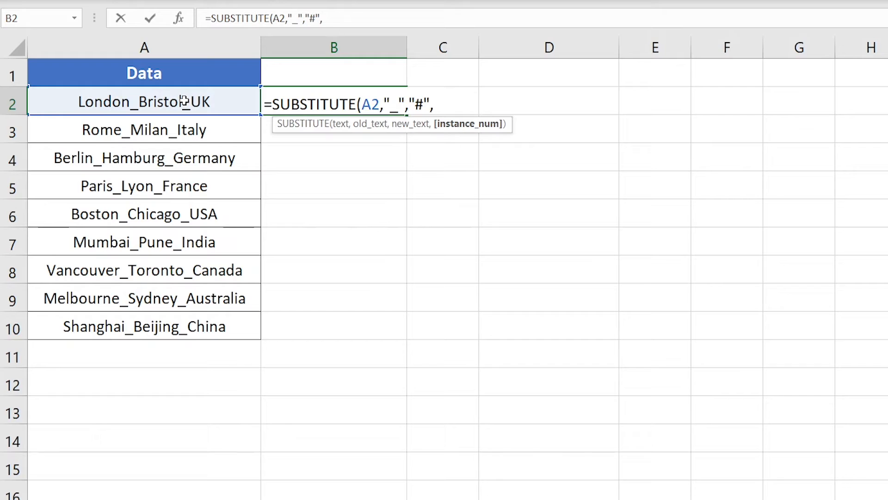
text(2)
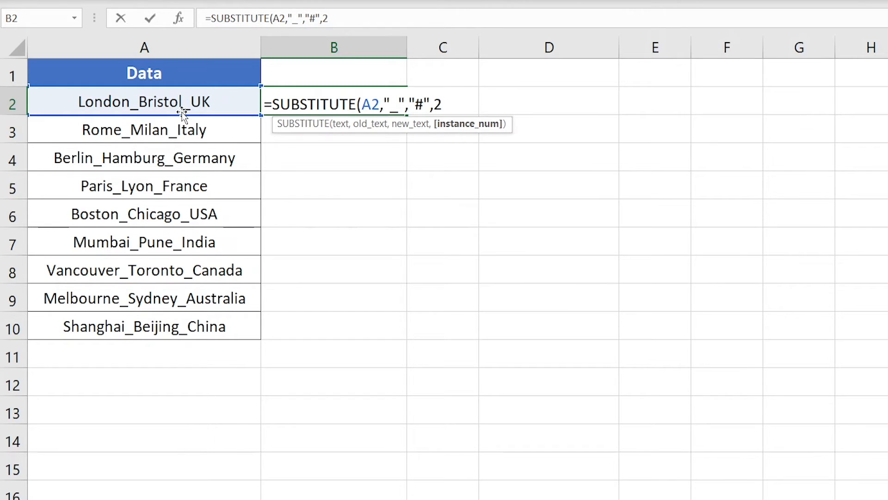
key(Return)
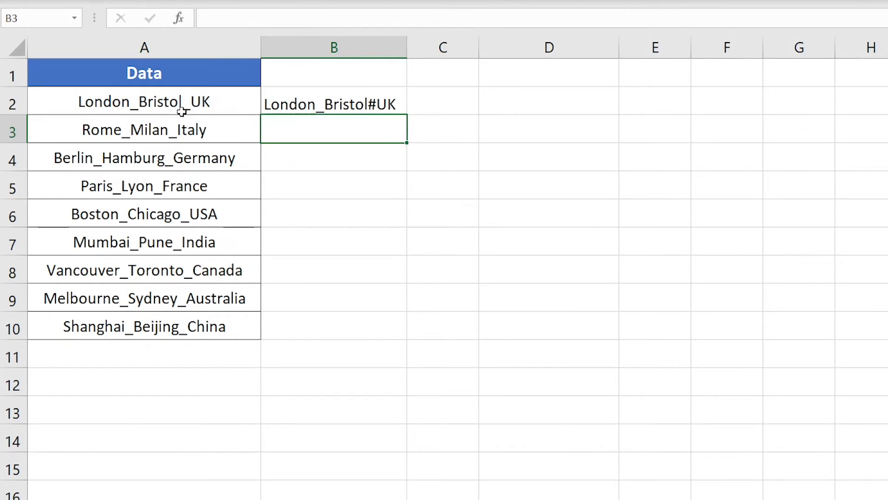
click(356, 104)
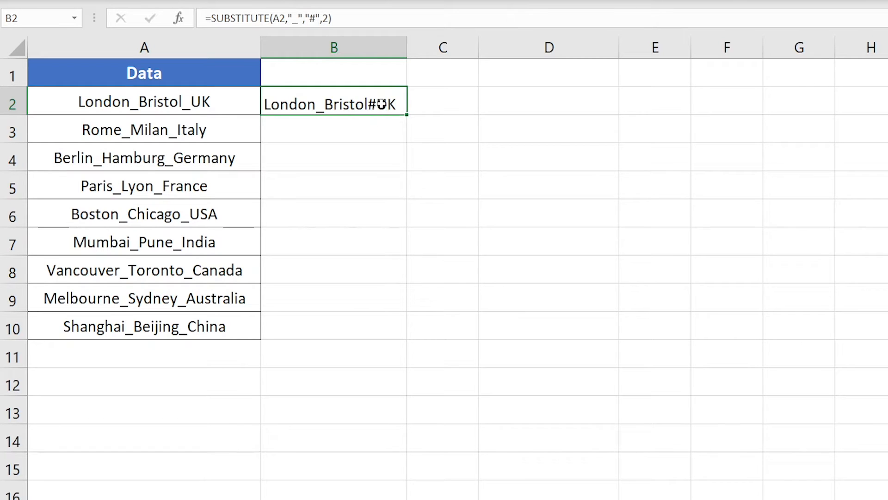
Enter =FIND("#",B2) in cell C2 to locate the # within the substituted text.
click(435, 103)
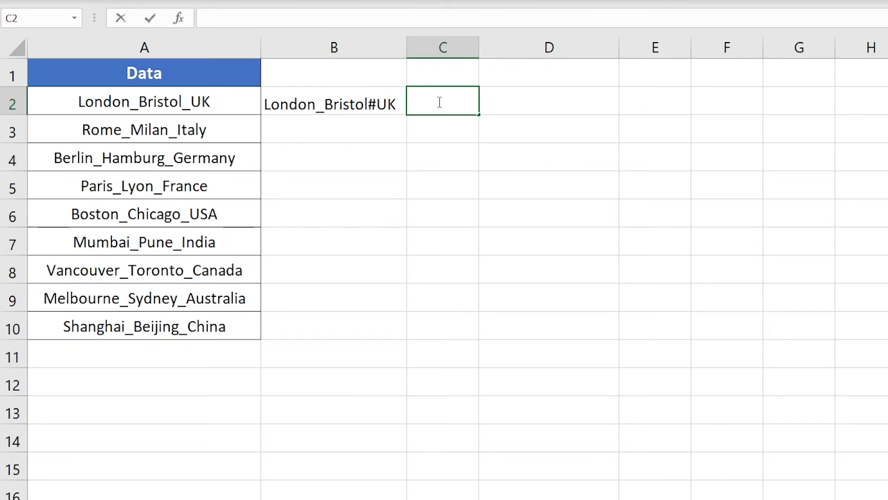
text(=find)
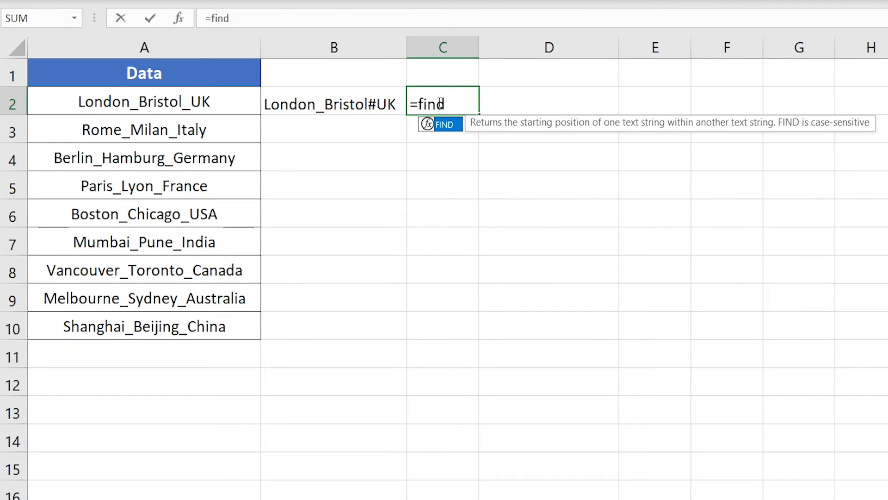
key(Tab)
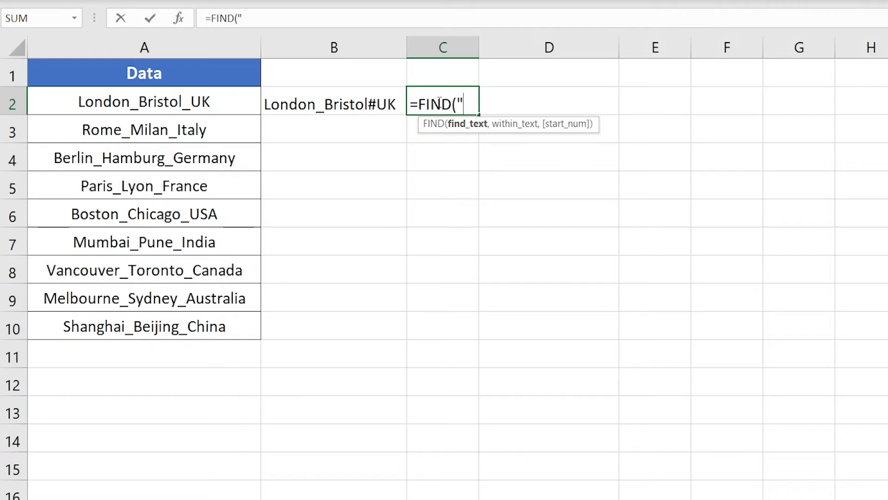
text("#",)
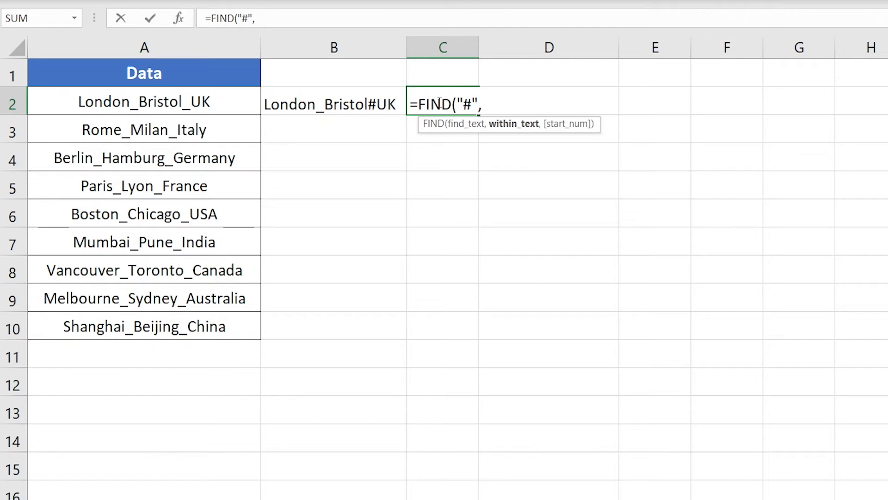
click(362, 110)
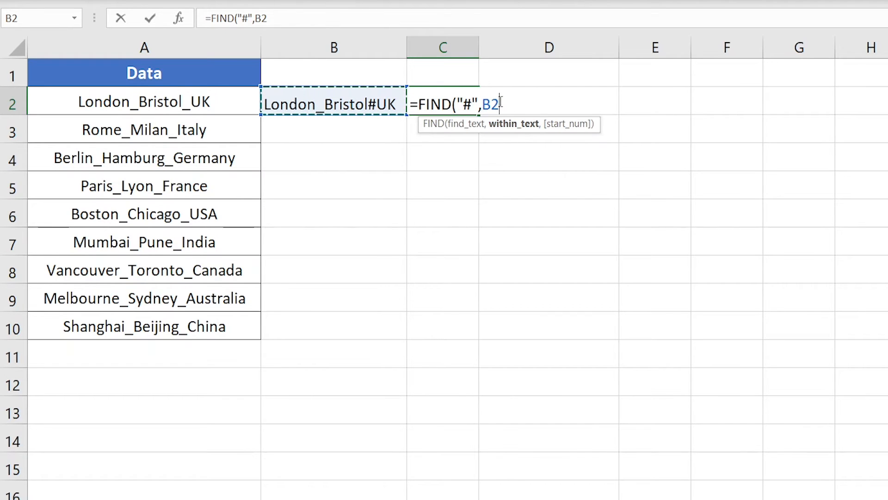
key(Return)
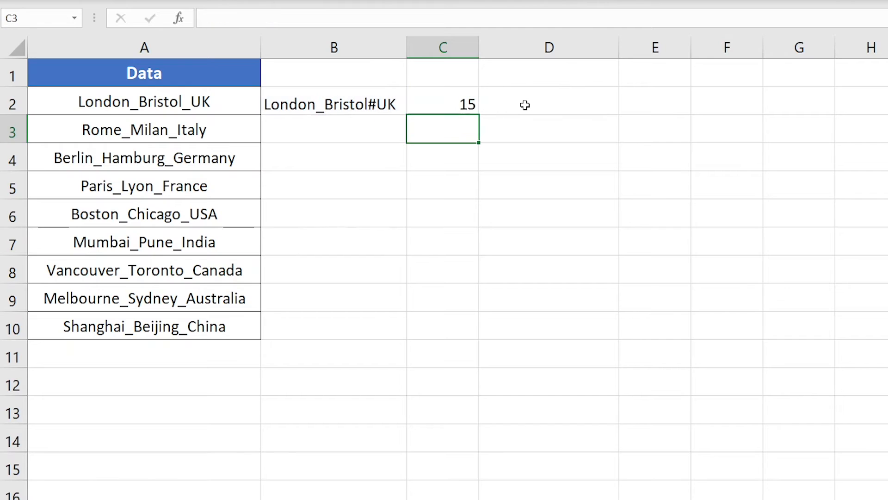
click(438, 103)
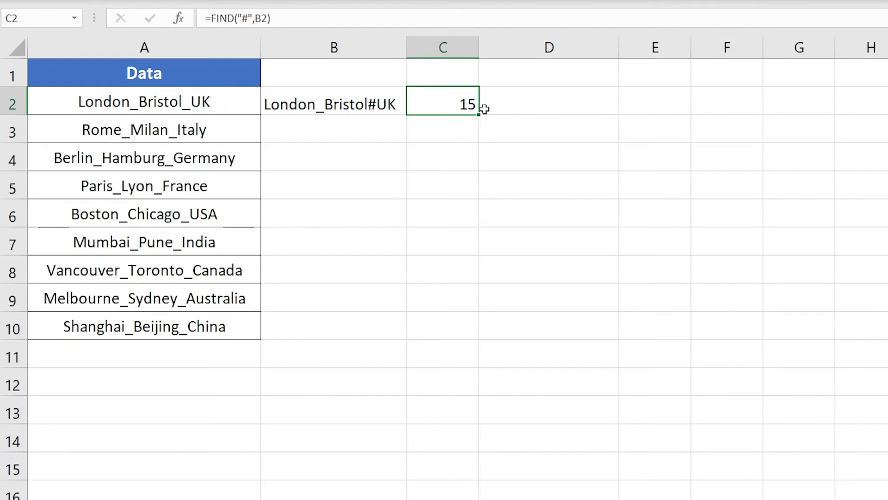
Enter =LEN(A2) in cell D2 to count the characters of the original text.
double_click(582, 107)
text(=)
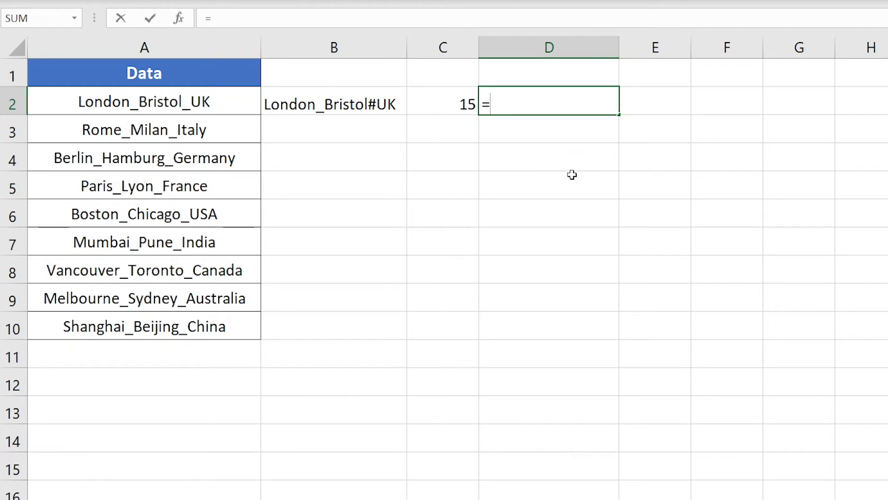
text(len)
key(Tab)
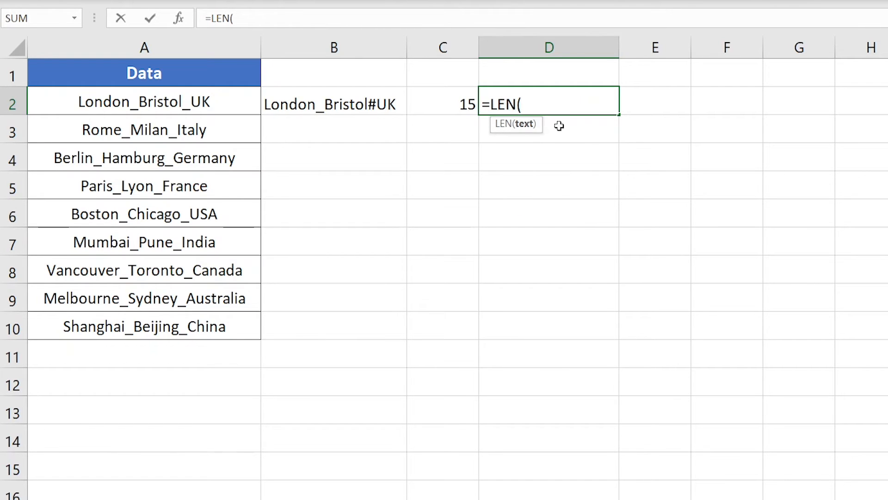
click(220, 102)
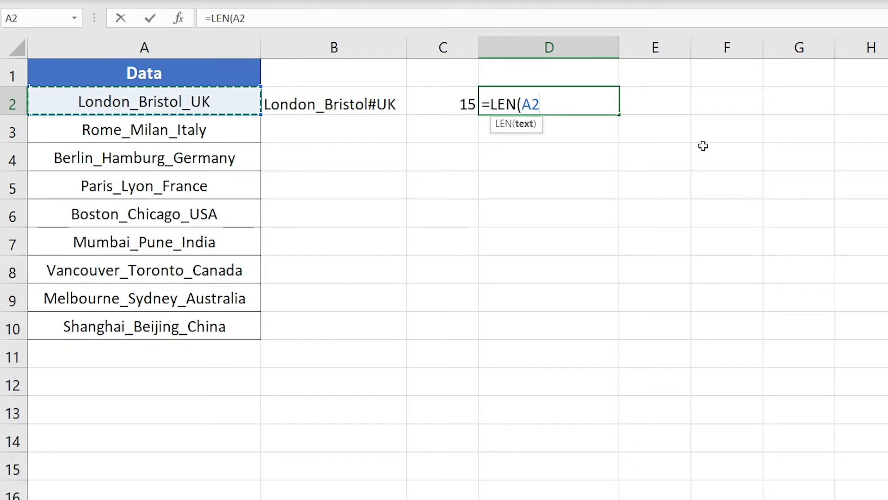
key(Return)
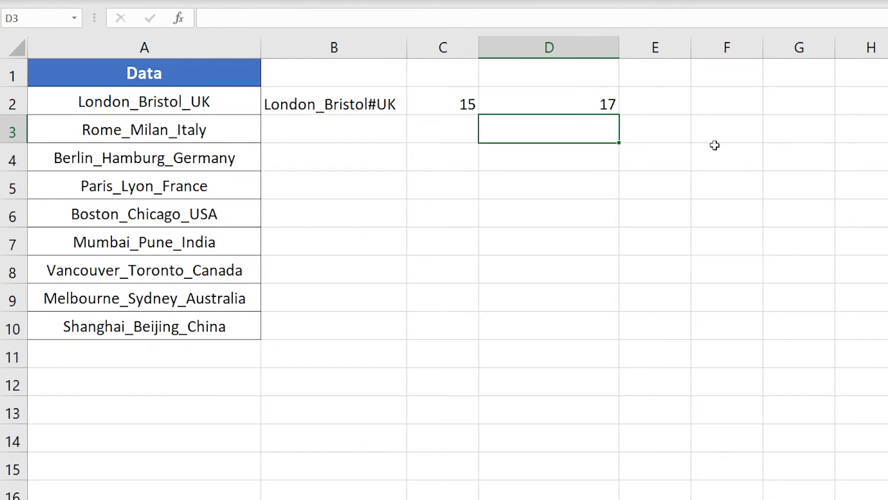
click(560, 99)
Examine the last underscore and country part in A2 against the position in C2 and the length in D2.
click(669, 108)
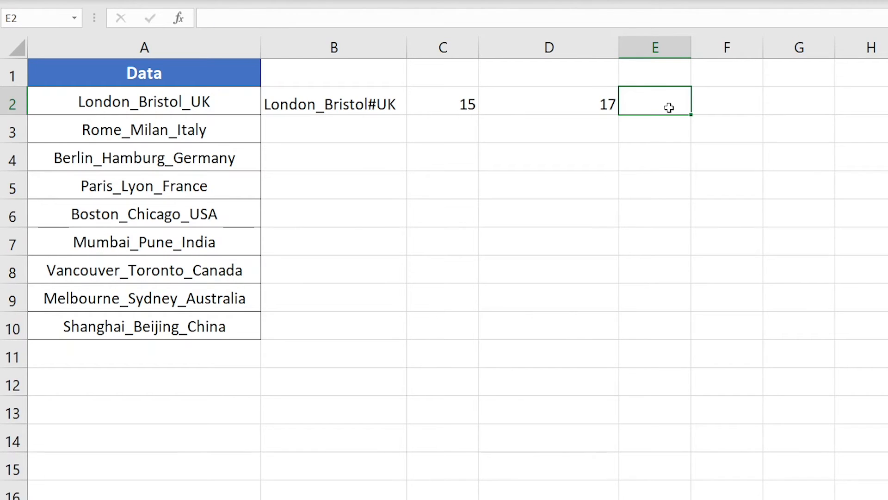
click(215, 104)
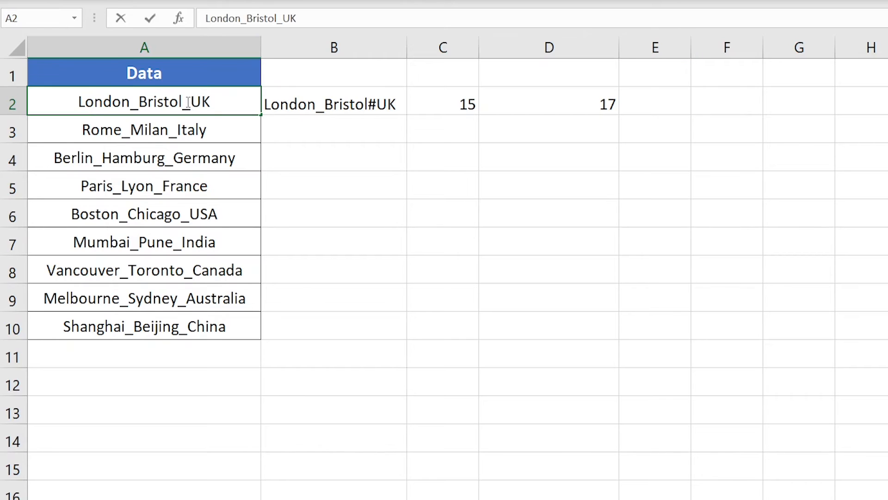
drag(189, 102, 191, 103)
click(212, 106)
click(569, 107)
click(658, 98)
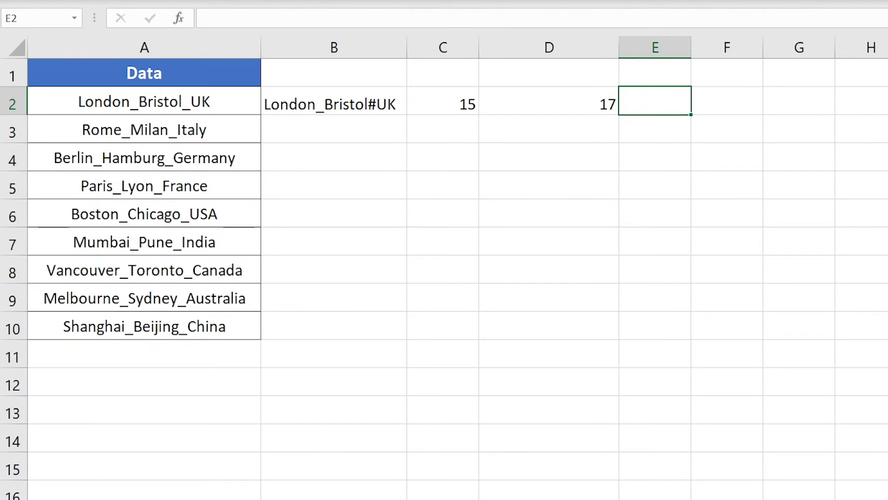
click(471, 104)
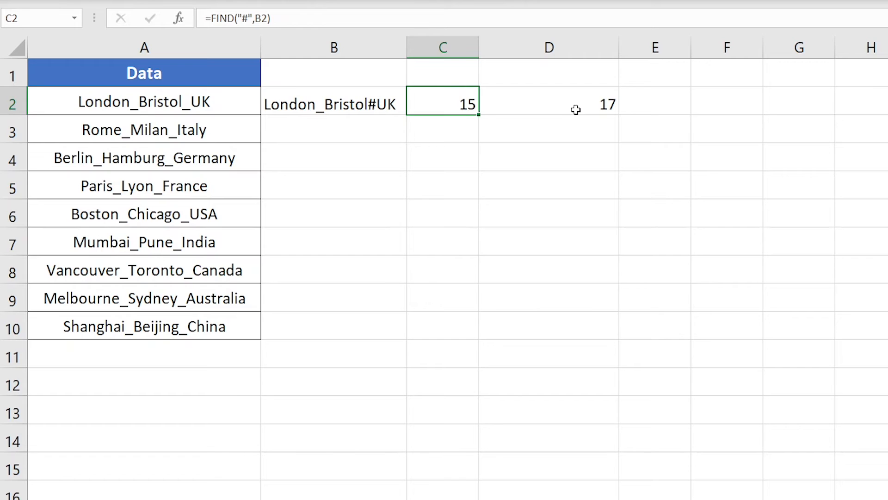
click(595, 107)
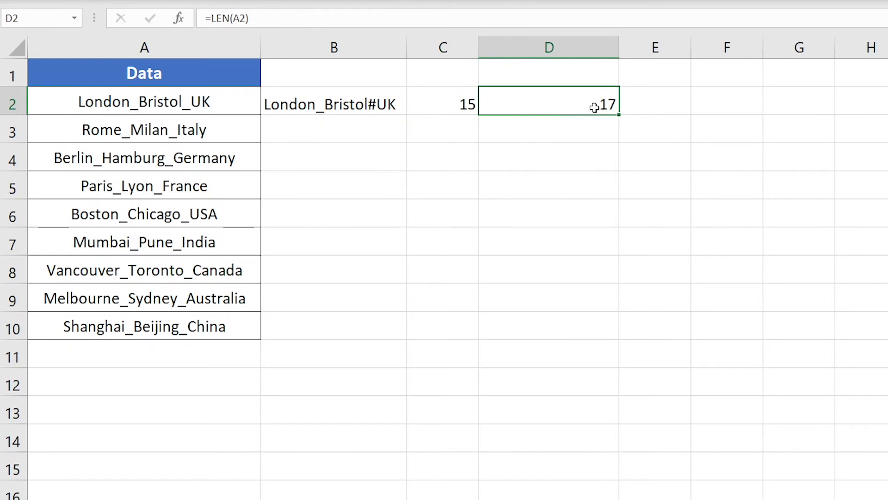
Enter =D2-C2 in cell E2 and check the result against the letters after the last underscore in A2.
click(680, 108)
text(=)
click(593, 105)
text(-)
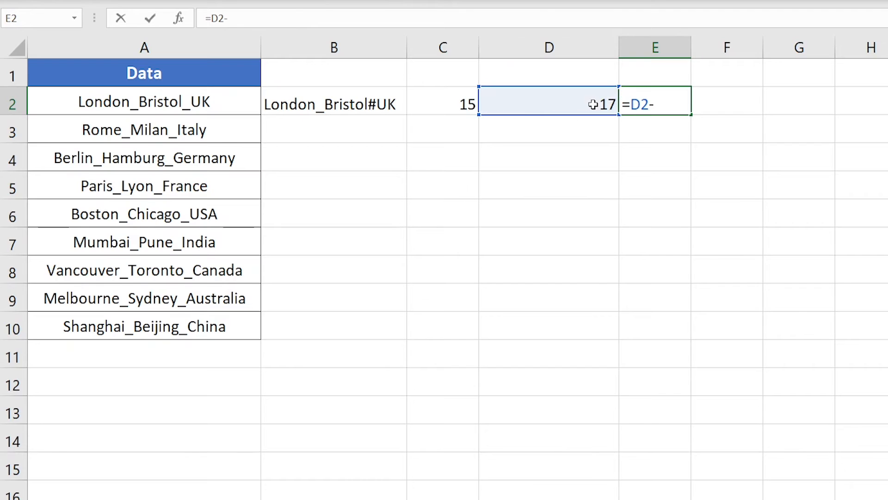
click(462, 97)
key(Return)
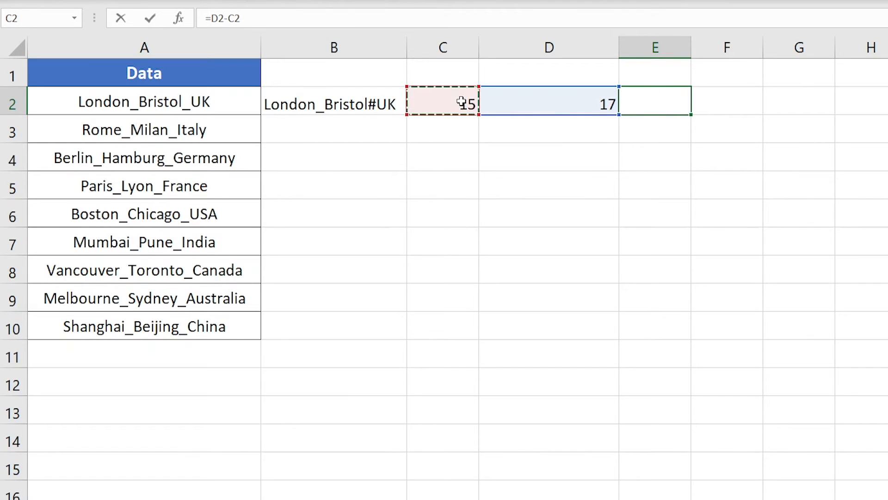
click(660, 99)
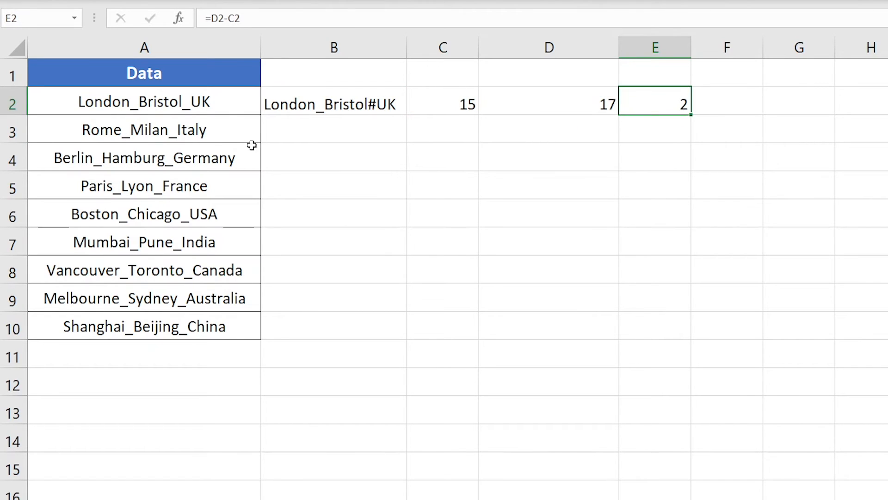
double_click(222, 113)
double_click(212, 102)
drag(211, 102, 193, 104)
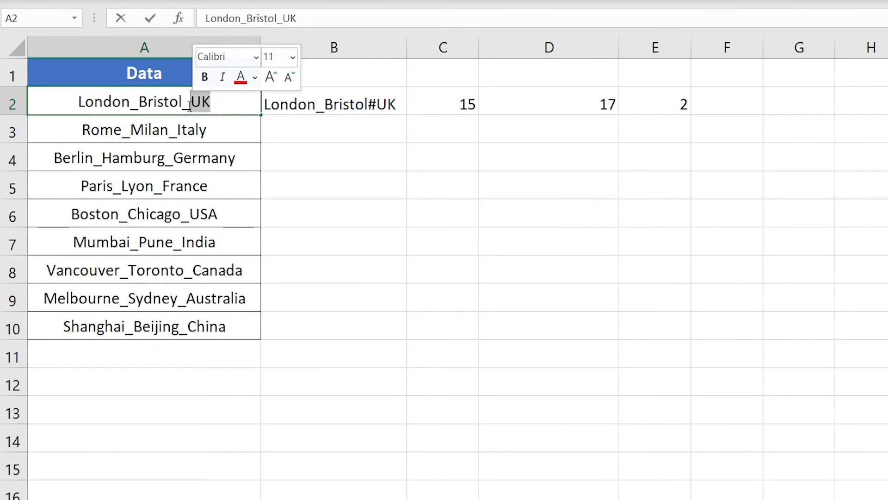
click(549, 184)
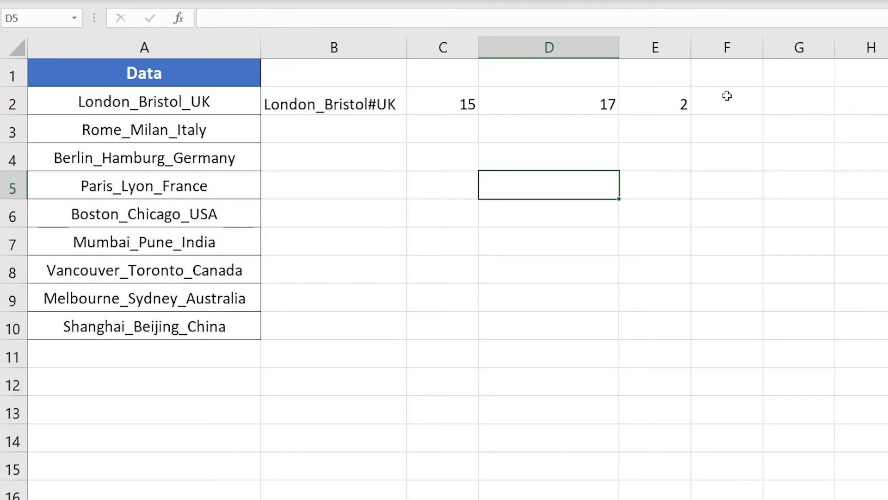
Enter =RIGHT(A2,E2) in cell F2 to extract the characters after the last underscore.
click(728, 99)
double_click(730, 105)
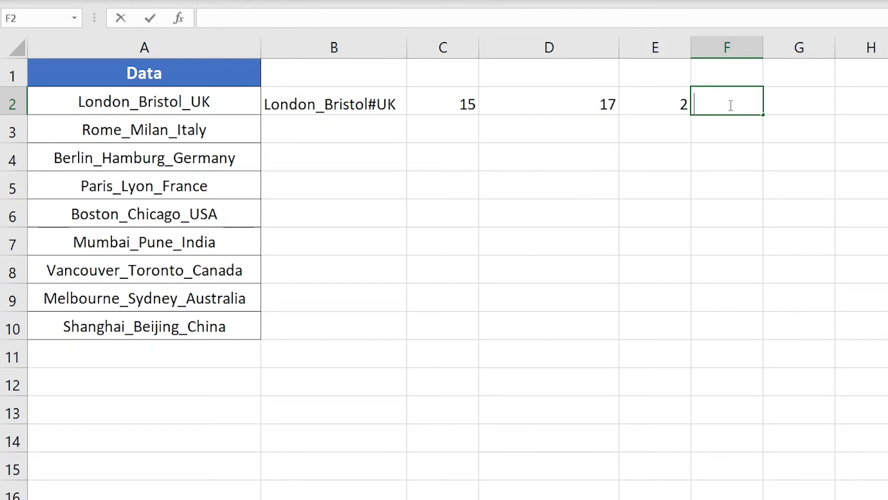
text(=righ)
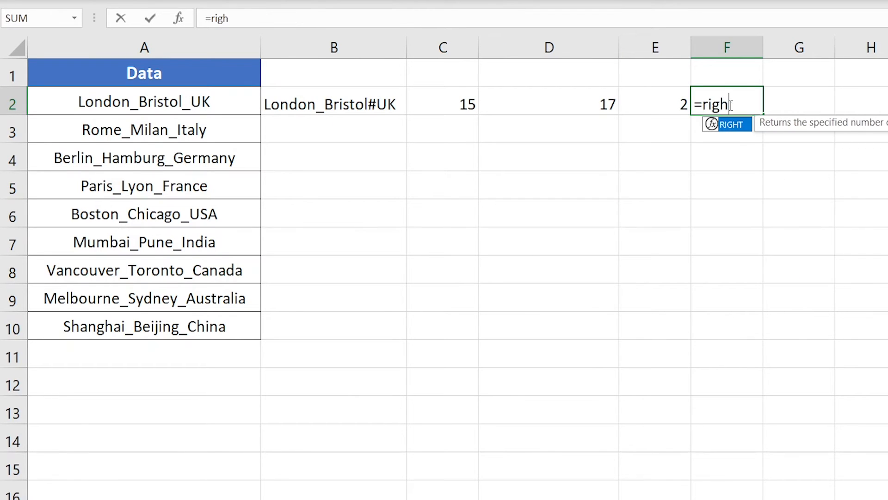
key(Tab)
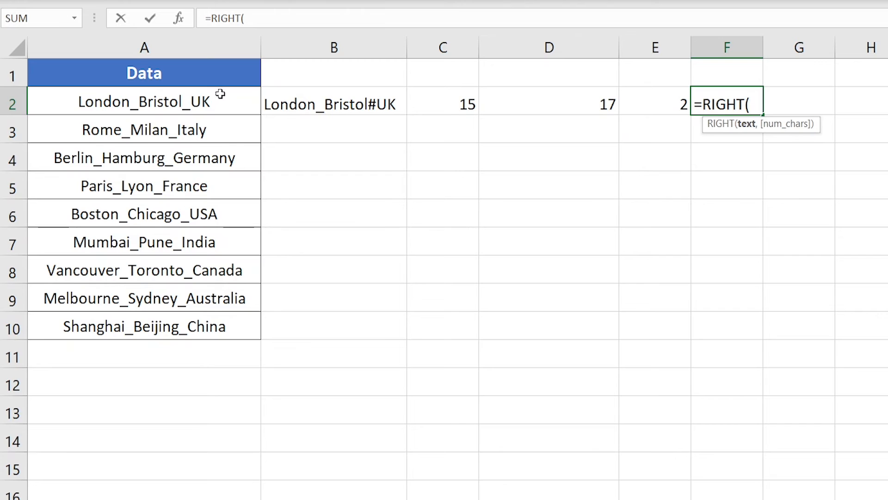
click(177, 108)
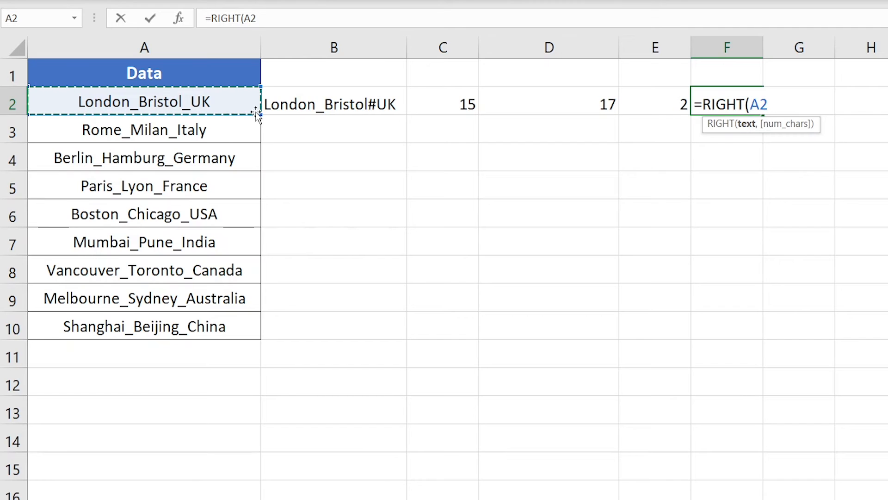
text(,)
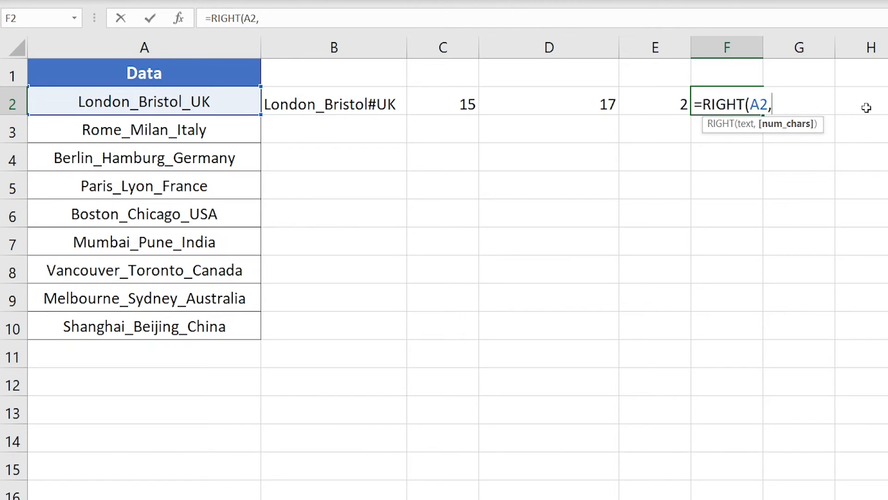
click(654, 104)
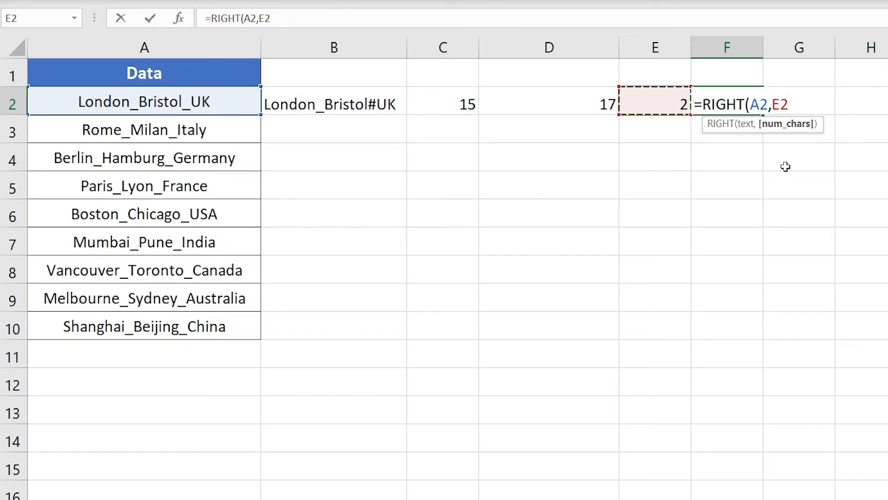
key(Return)
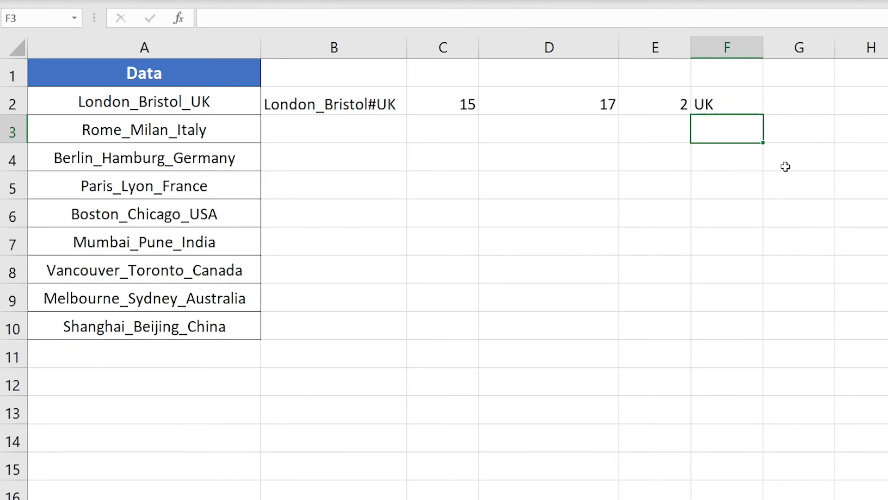
Compare the extracted text in F2 with the part after the last underscore in A2.
click(700, 109)
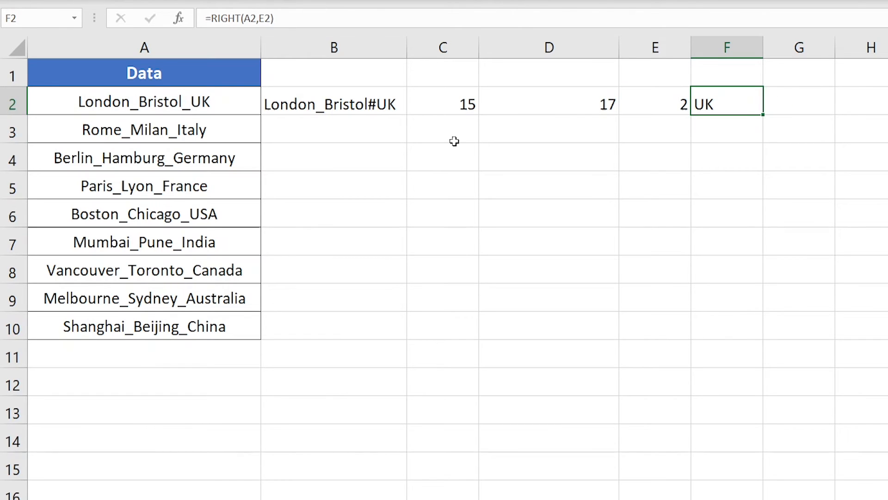
click(229, 101)
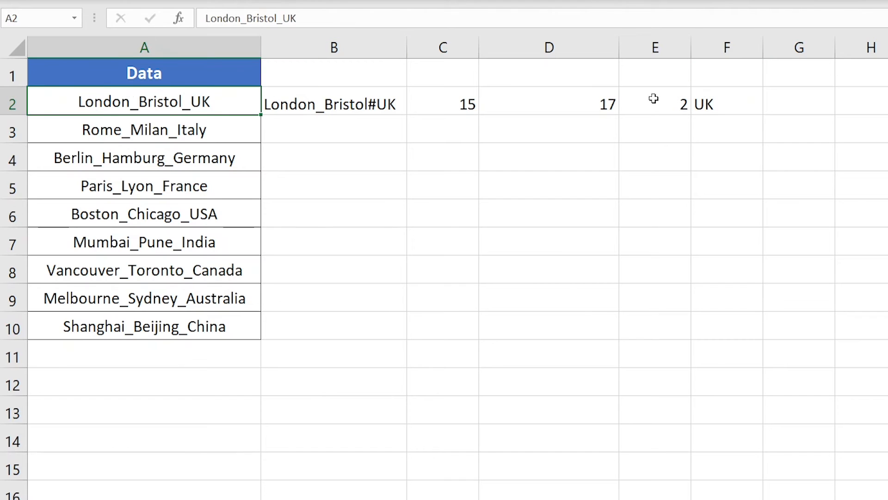
double_click(193, 103)
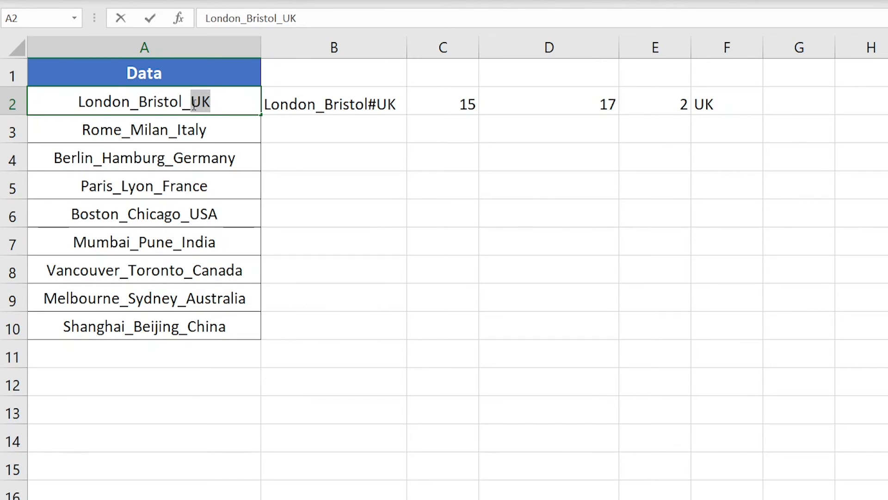
click(693, 98)
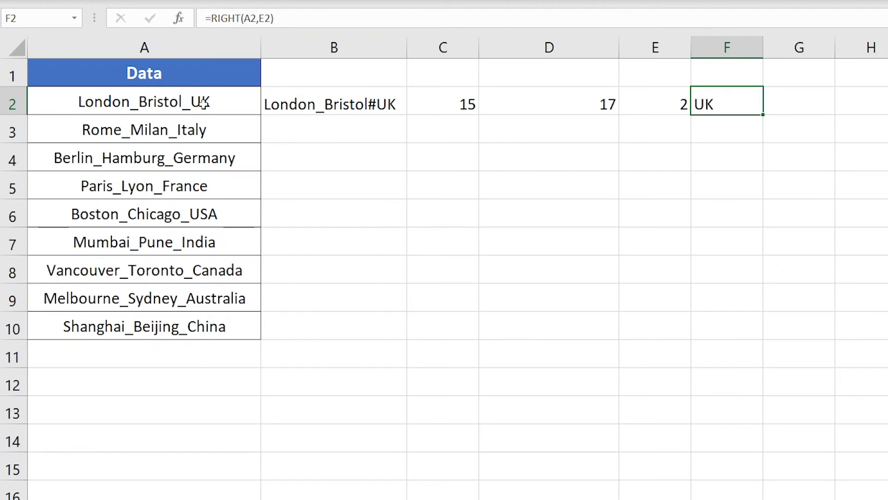
click(149, 105)
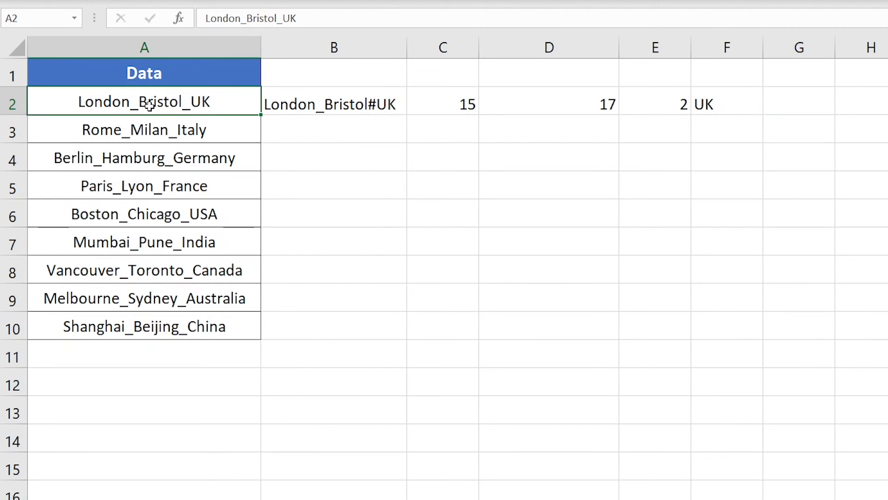
click(430, 135)
click(501, 191)
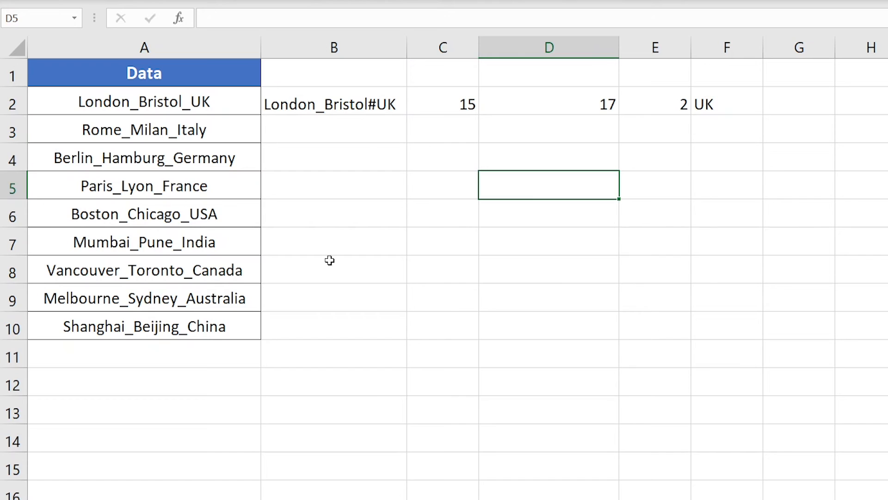
Clear the helper formulas from cells B2:F2.
drag(310, 97, 728, 326)
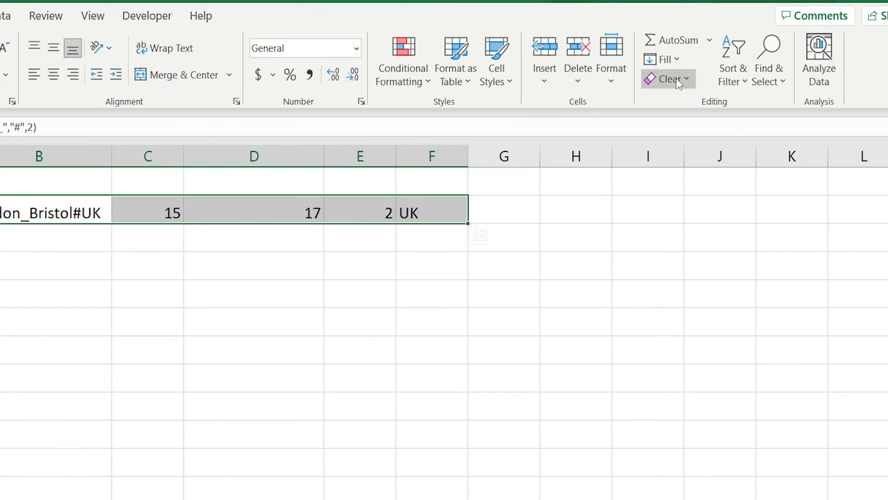
click(679, 82)
click(690, 101)
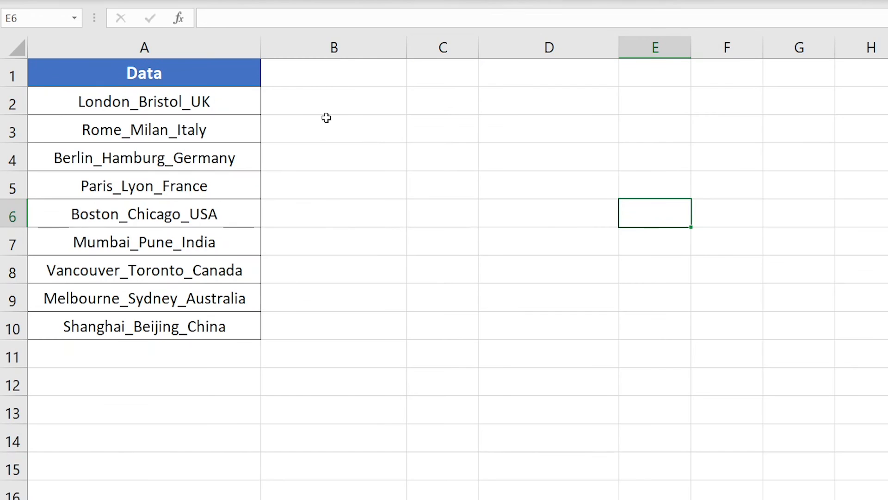
Start a combined formula in cell B2 with =RIGHT(A2, to extract from the original text.
double_click(388, 102)
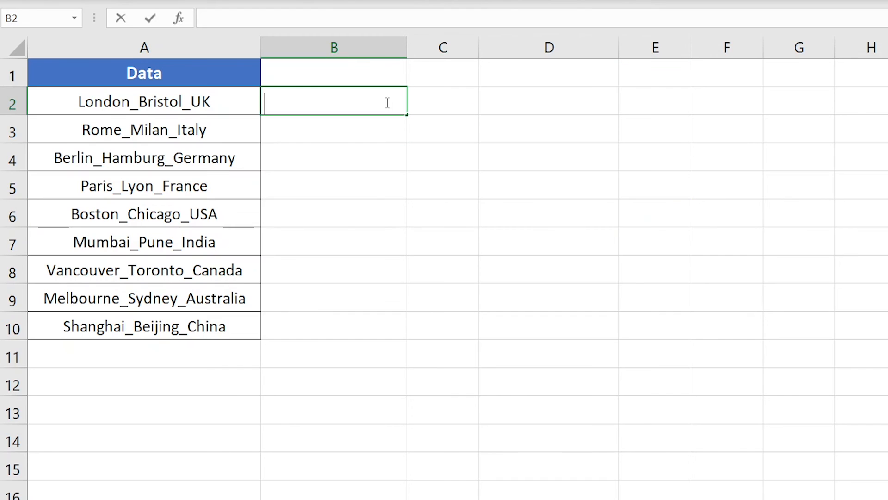
text(=)
text(righ)
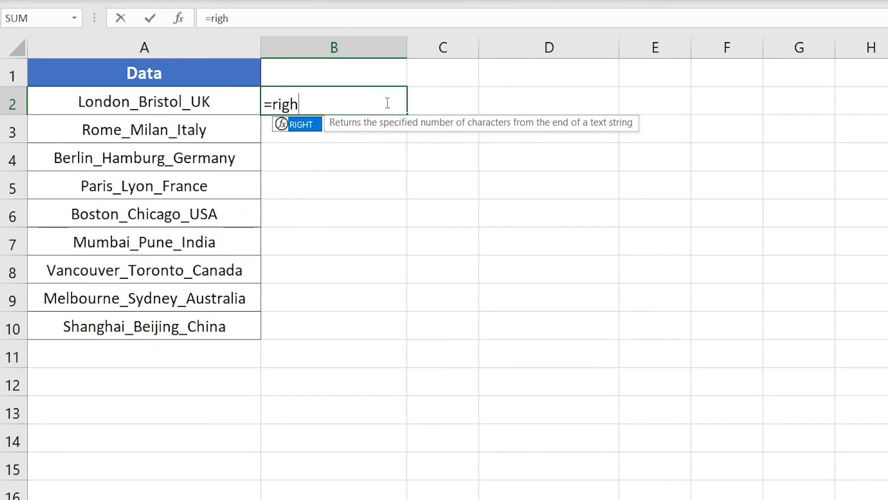
key(Tab)
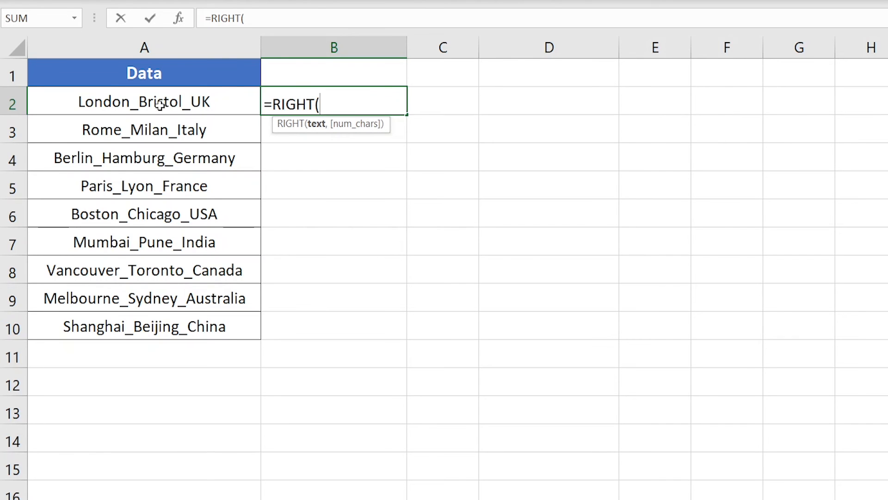
click(123, 103)
text(,)
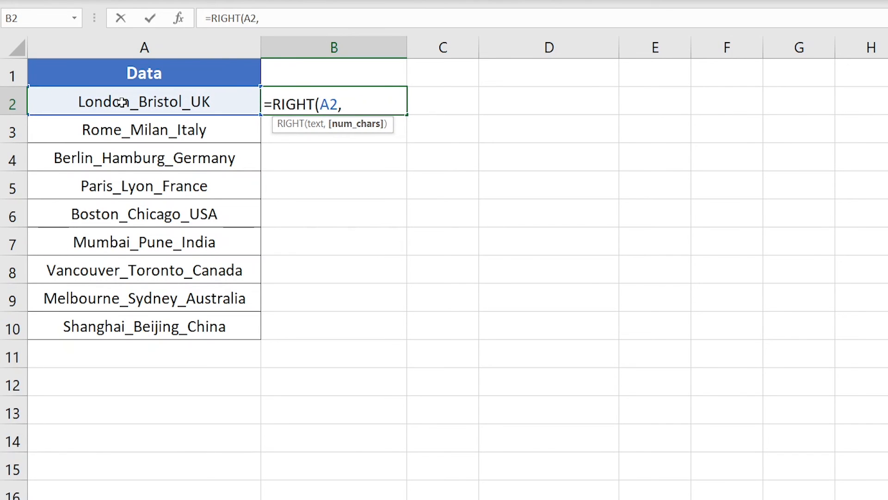
text(LEN)
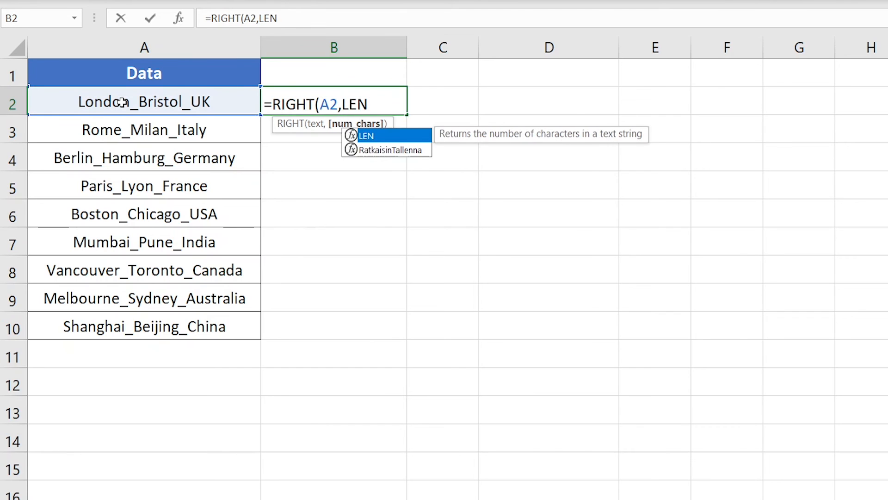
text(()
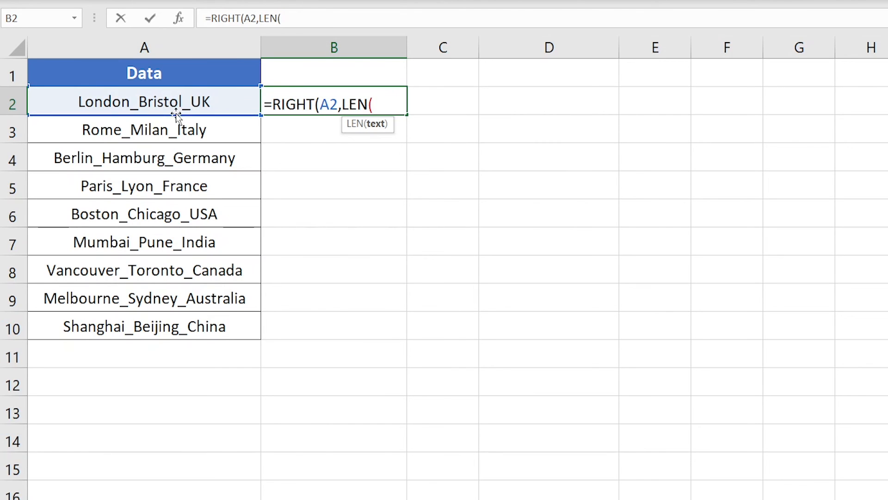
Continue the B2 formula with LEN(A2)-FIND("#", to calculate the number of characters to extract.
click(151, 103)
text()-)
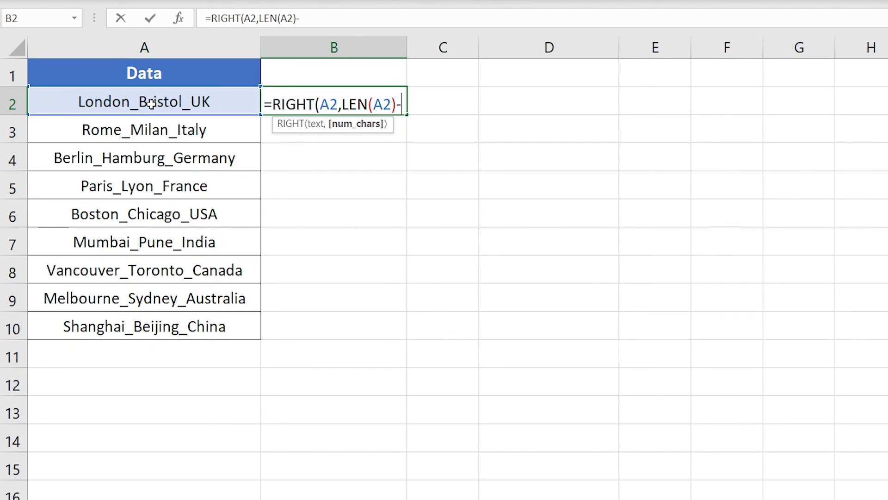
text(FIND)
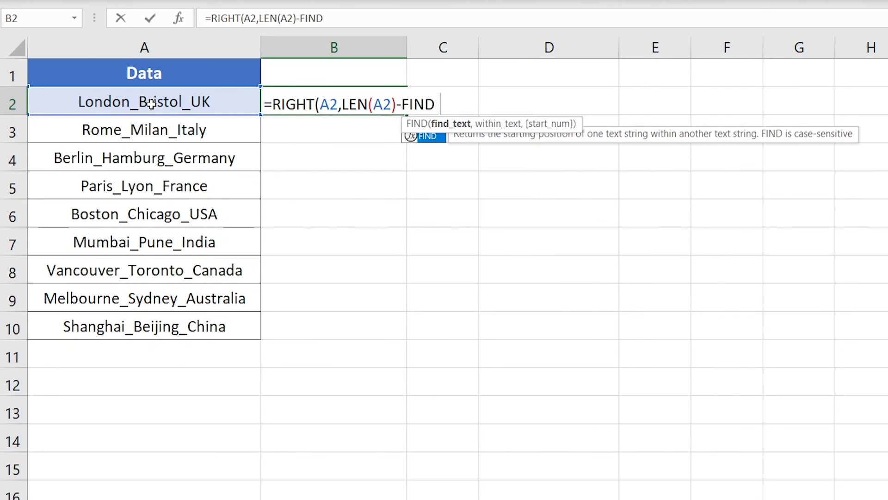
text(("#",)
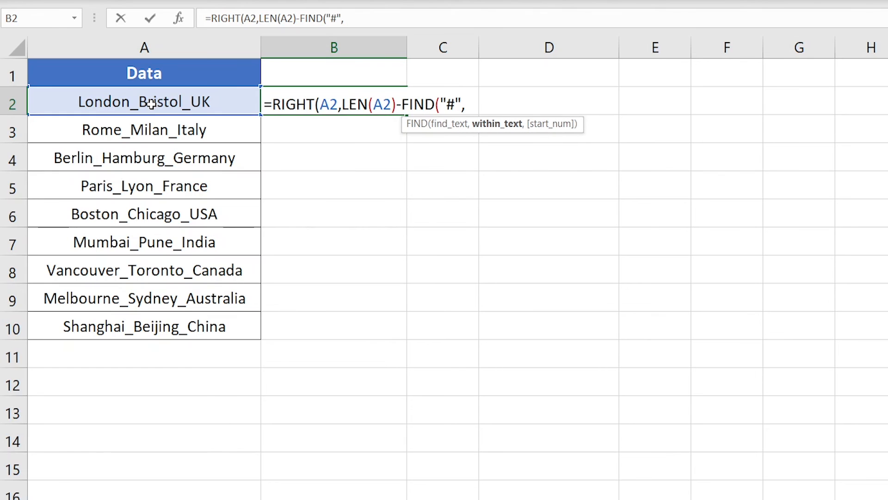
text(Sub)
Complete the B2 formula with SUBSTITUTE(A2,"_","#",2))) as the text to search, and commit it.
key(Tab)
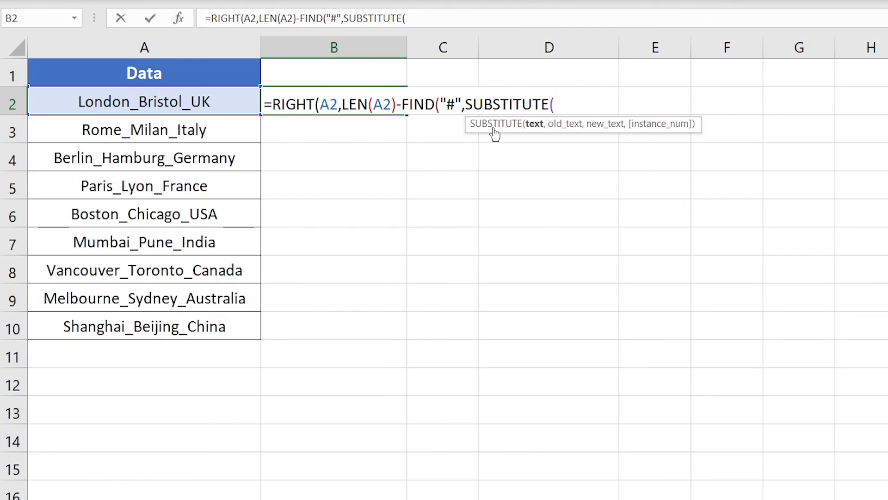
click(121, 103)
text(,)
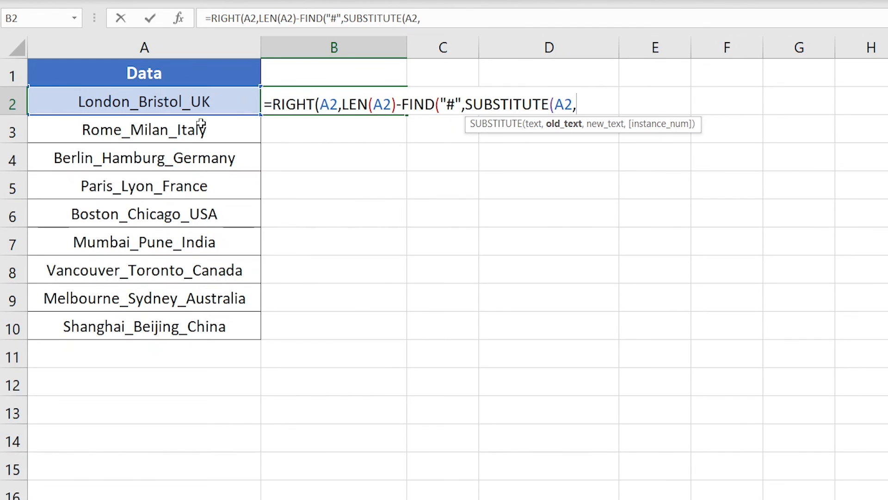
text("_","#)
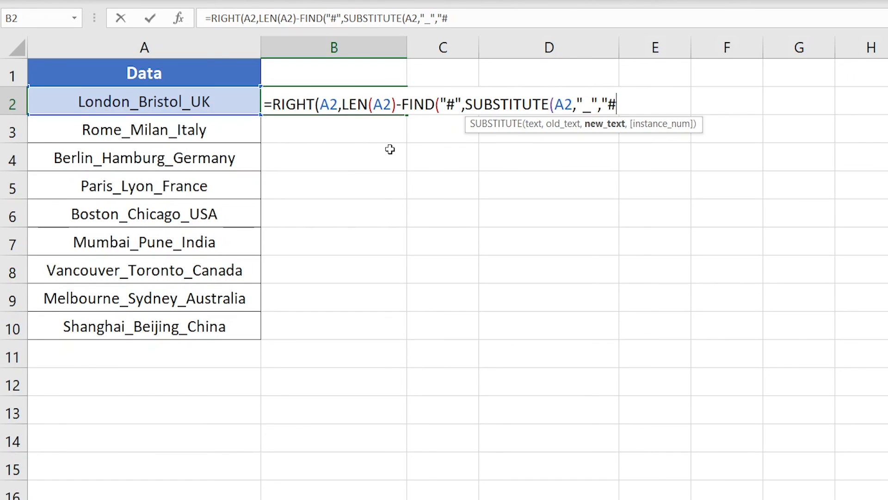
text(",)
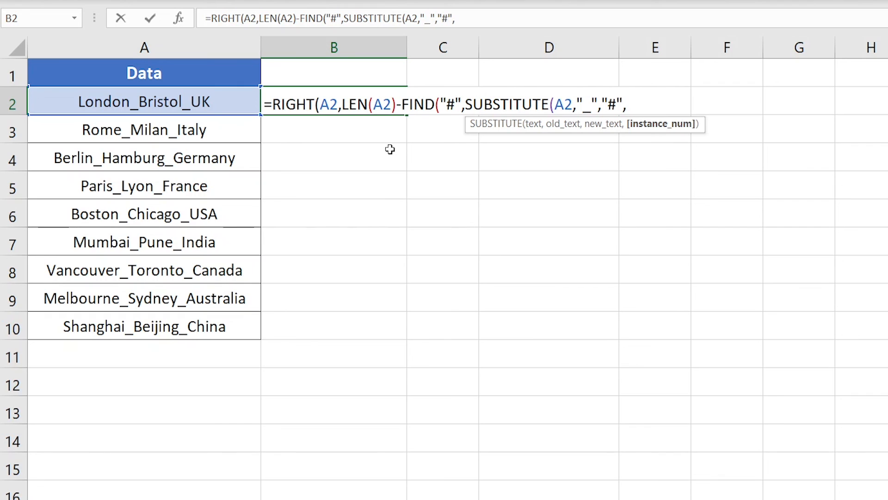
text(2)))
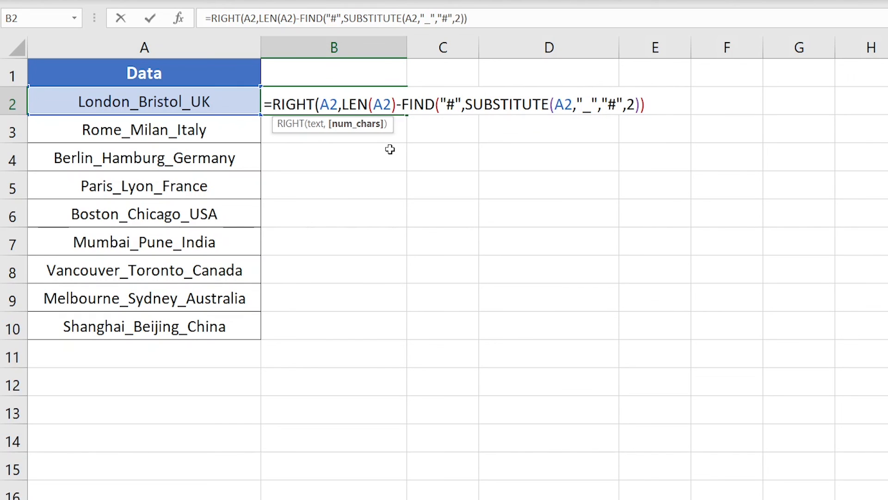
text())
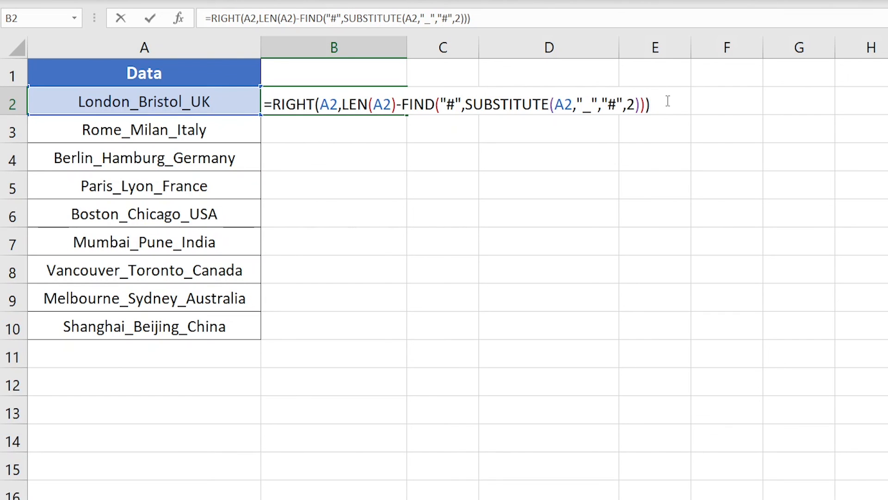
click(633, 107)
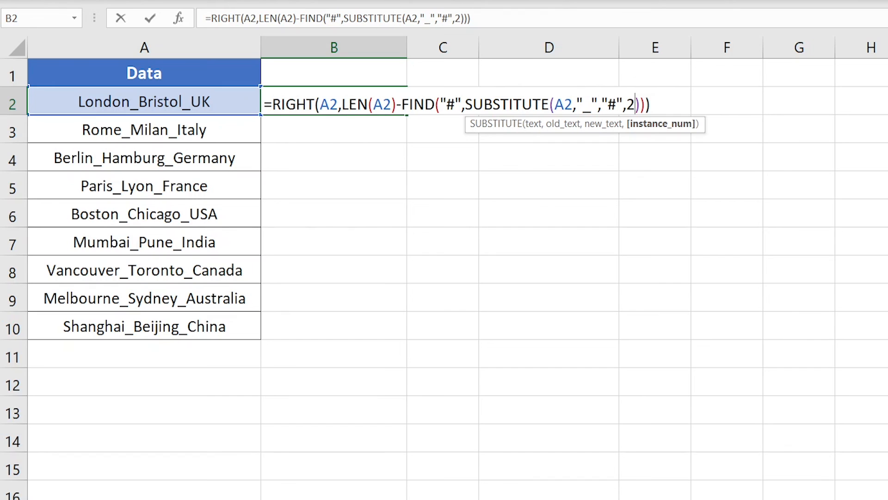
click(664, 102)
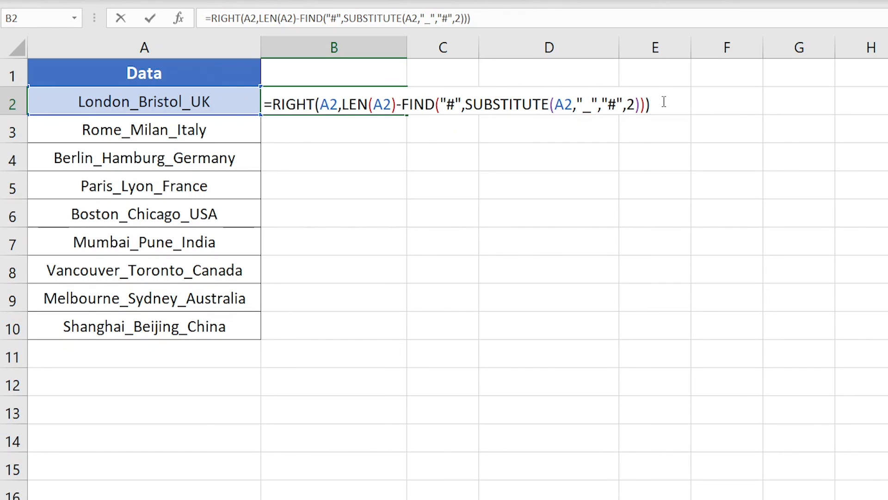
key(Return)
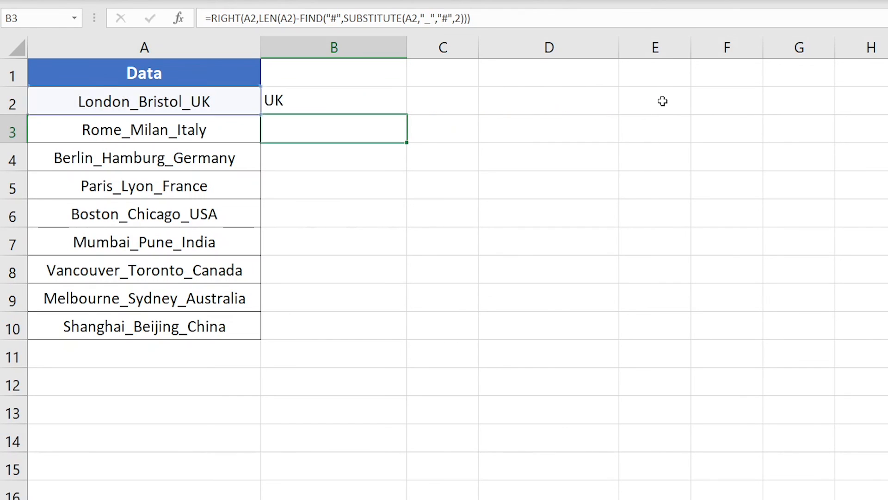
Fill the combined formula from B2 down to B10.
click(335, 95)
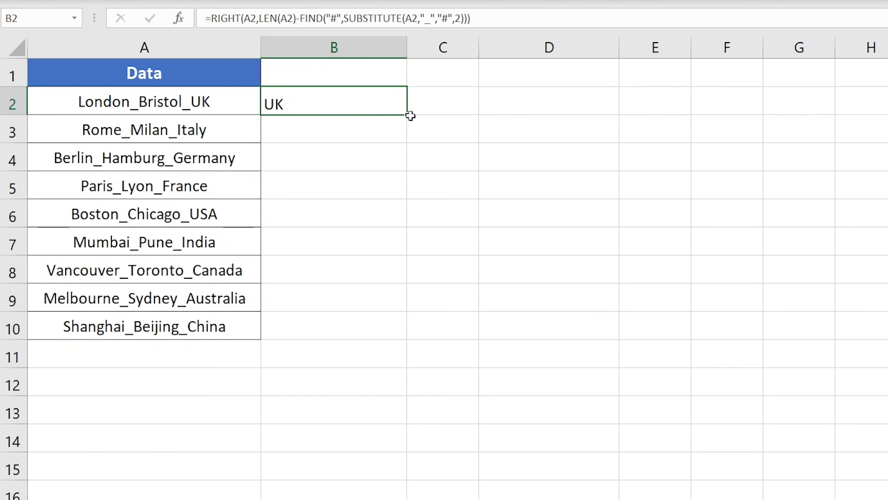
drag(408, 116, 402, 328)
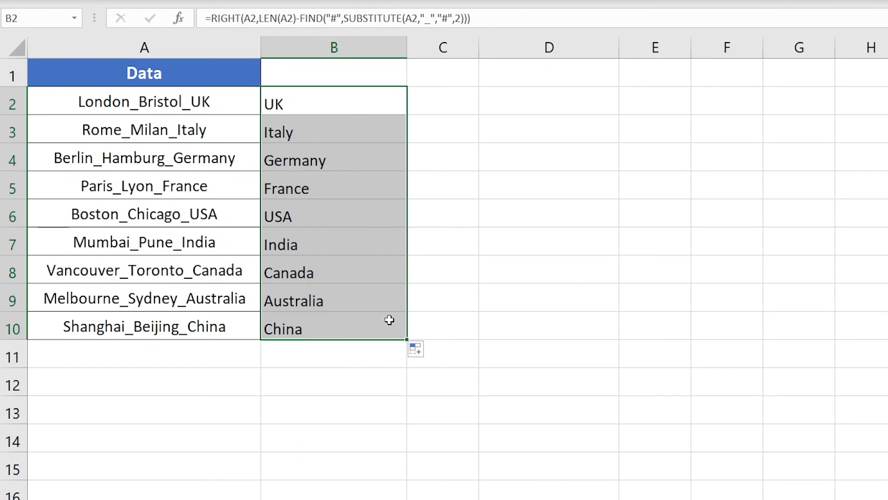